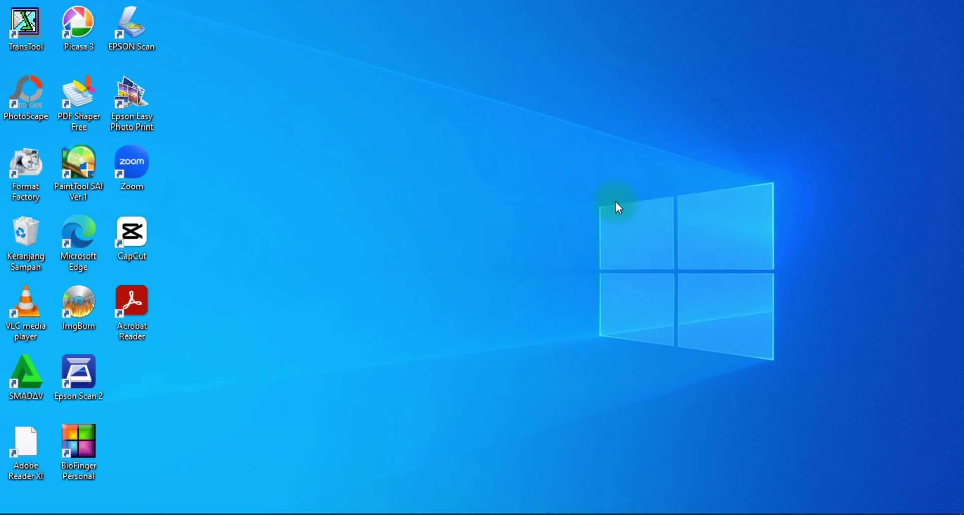
{"action": "right_click", "coordinate": [516, 115]}
{"action": "left_click", "coordinate": [592, 159]}
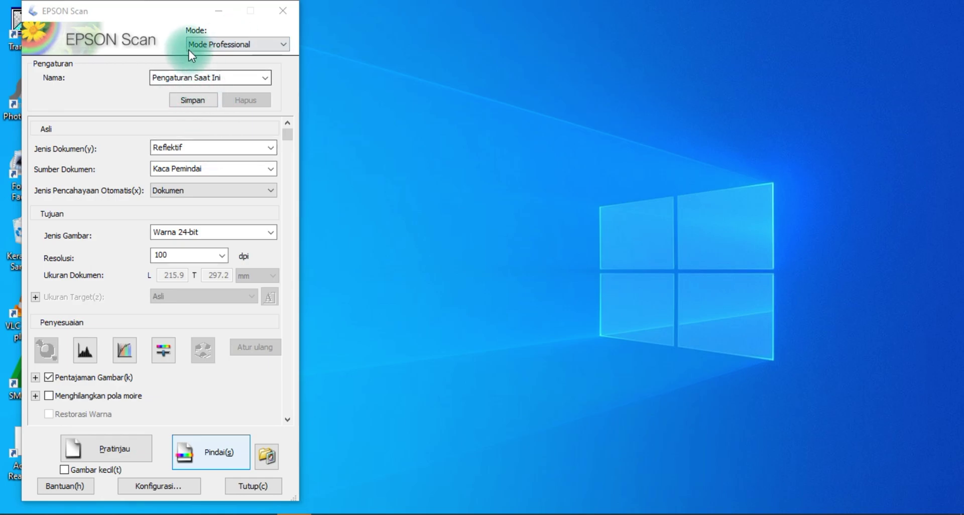
{"action": "left_click", "coordinate": [241, 42]}
{"action": "left_click", "coordinate": [241, 42]}
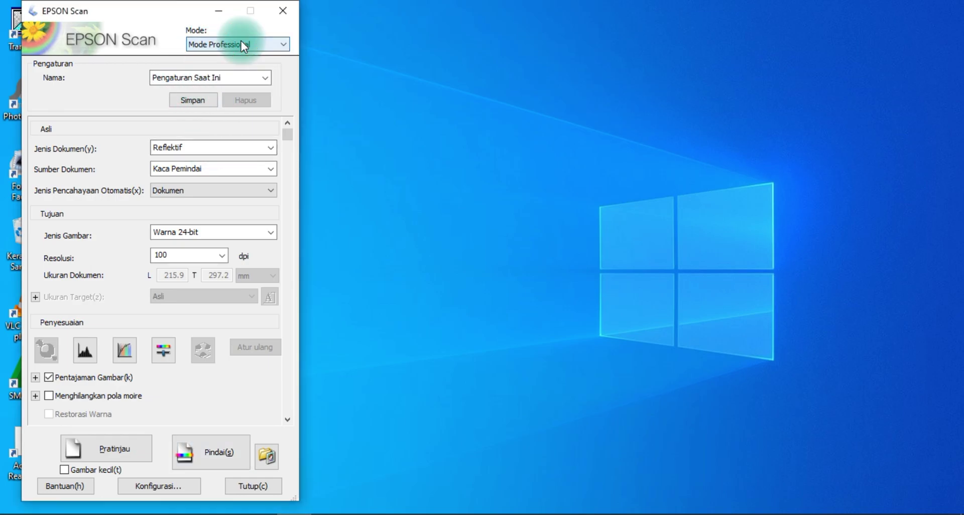
{"action": "left_click", "coordinate": [221, 258]}
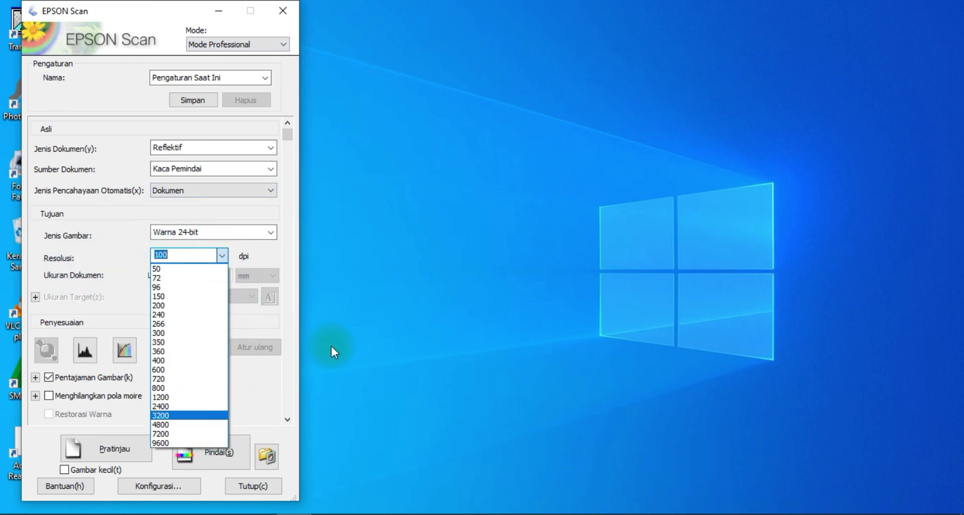
{"action": "left_click", "coordinate": [369, 324]}
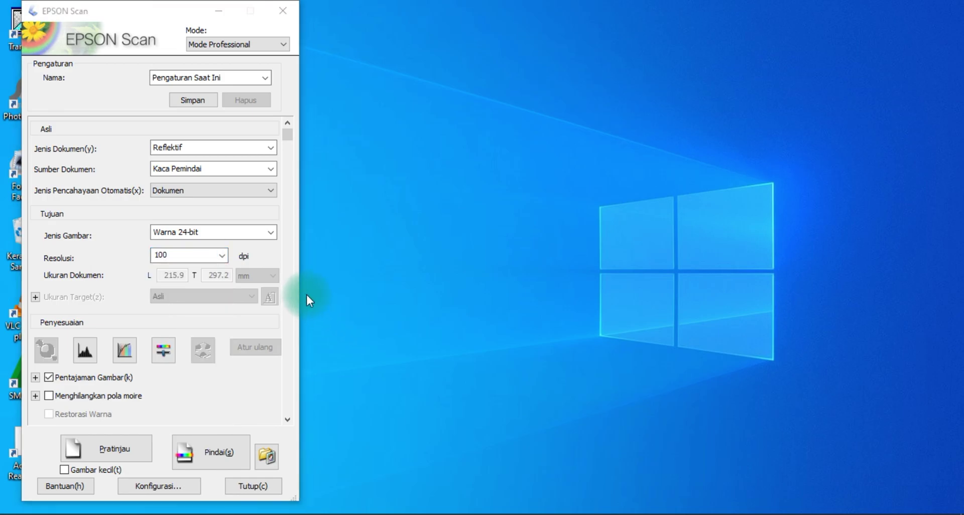
- Scan the document at a resolution of 1200 dpi and save it to file without adding or editing pages
{"action": "left_click", "coordinate": [224, 257]}
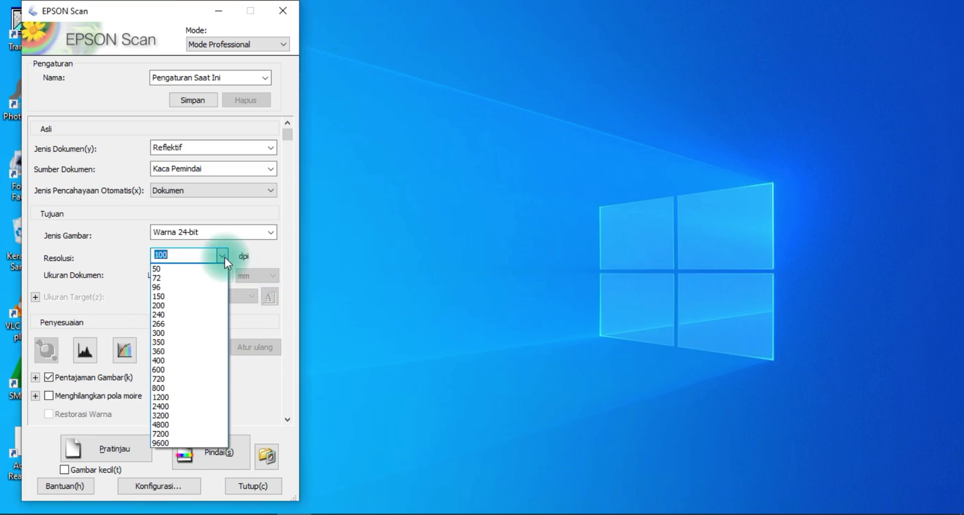
{"action": "left_click", "coordinate": [193, 443]}
{"action": "left_click", "coordinate": [210, 452]}
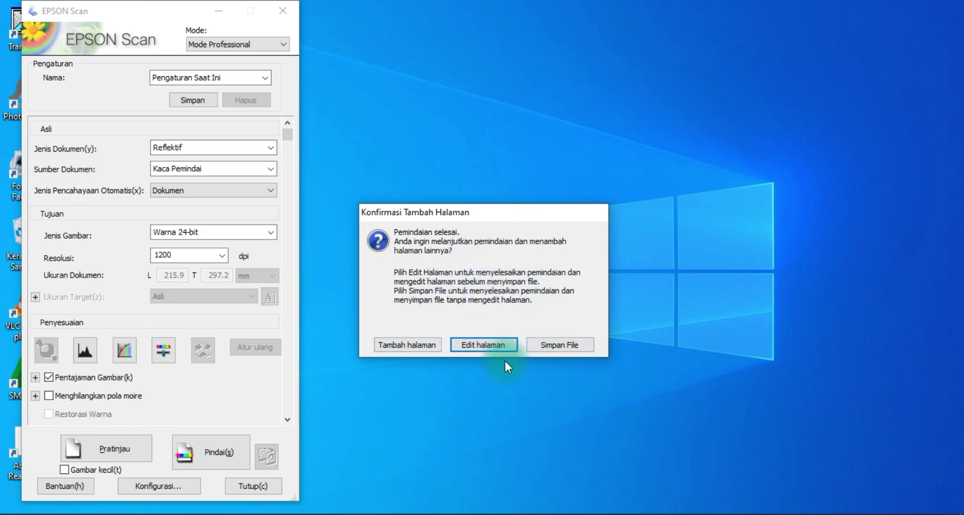
{"action": "left_click", "coordinate": [563, 347]}
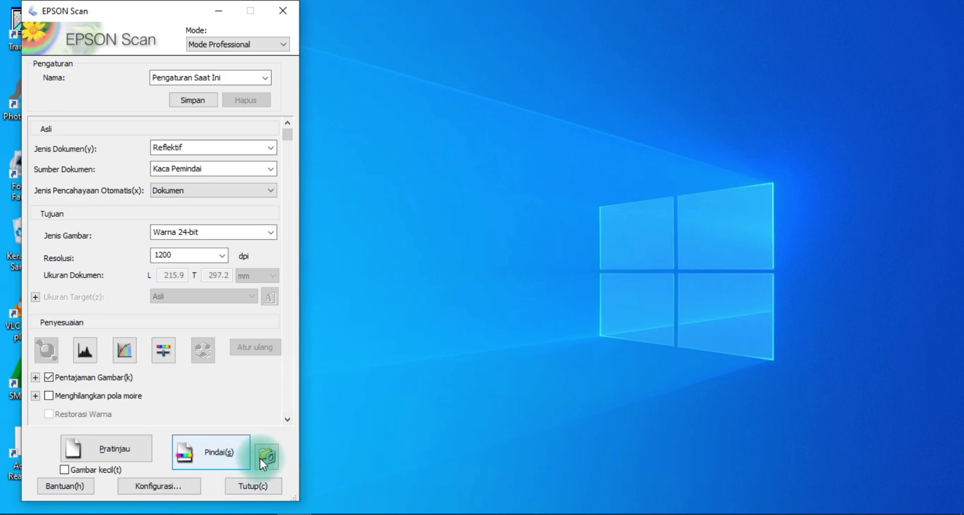
- Switch to File Explorer, open the newest PDF in the scan folder on New Volume (D:), and review its page before closing it
{"action": "left_click", "coordinate": [154, 514]}
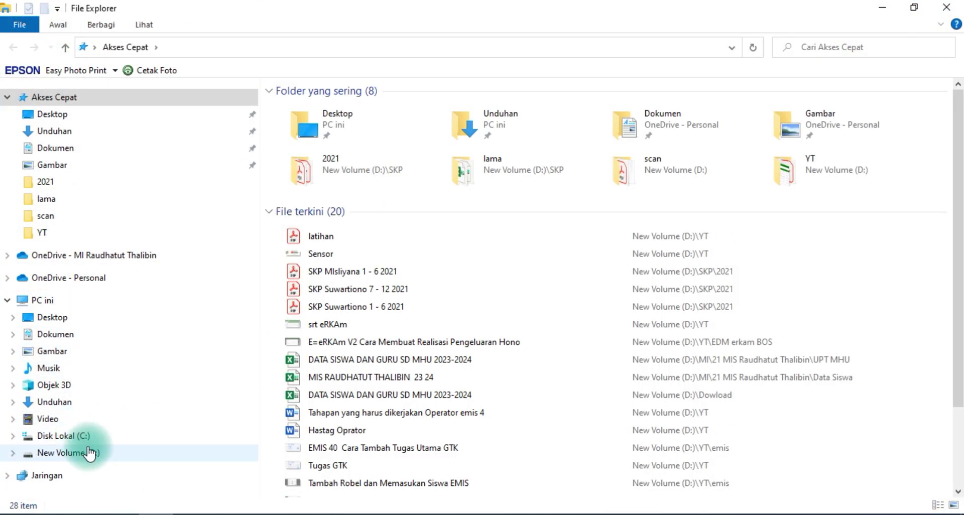
{"action": "left_click", "coordinate": [90, 451]}
{"action": "double_click", "coordinate": [320, 254]}
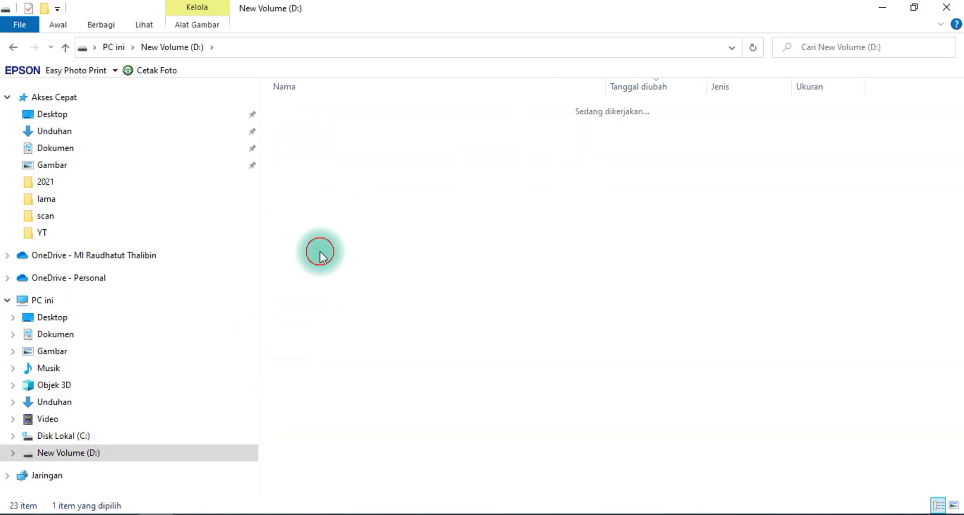
{"action": "double_click", "coordinate": [370, 110]}
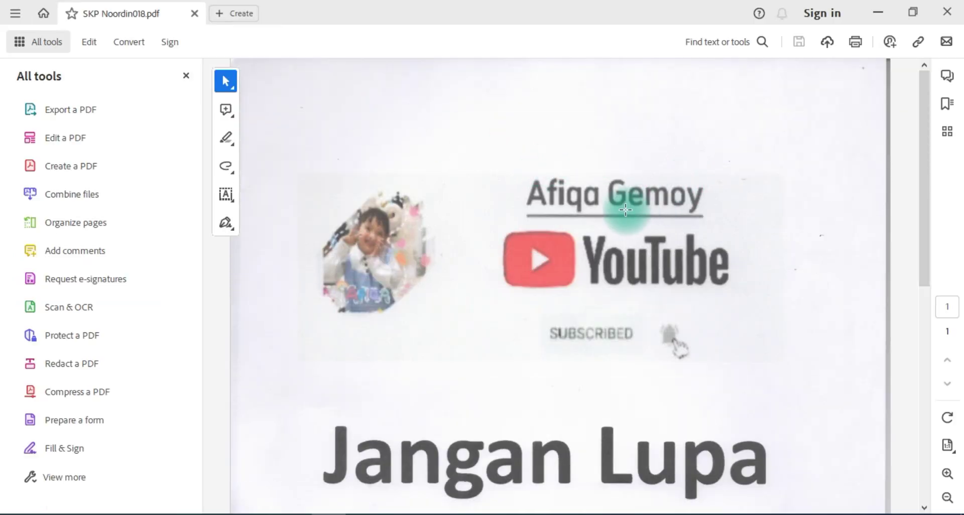
{"action": "scroll", "coordinate": [668, 201], "scroll_direction": "down", "scroll_amount": 1}
{"action": "scroll", "coordinate": [673, 193], "scroll_direction": "up", "scroll_amount": 3}
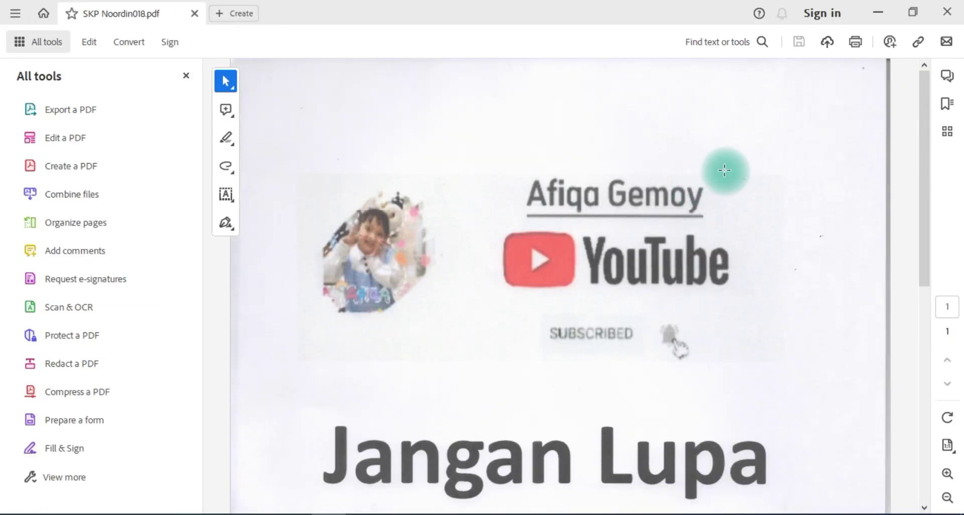
{"action": "scroll", "coordinate": [788, 143], "scroll_direction": "down", "scroll_amount": 7}
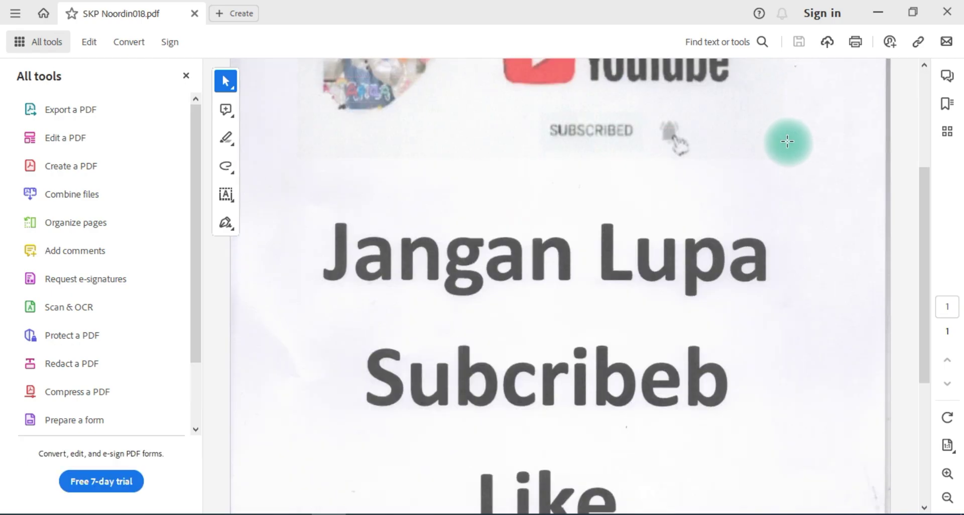
{"action": "scroll", "coordinate": [787, 143], "scroll_direction": "down", "scroll_amount": 2}
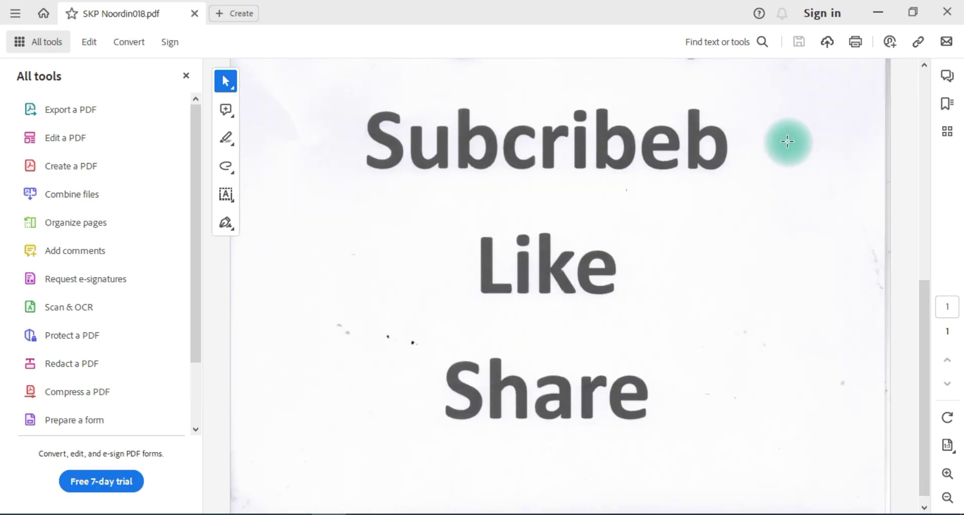
{"action": "left_click", "coordinate": [941, 15]}
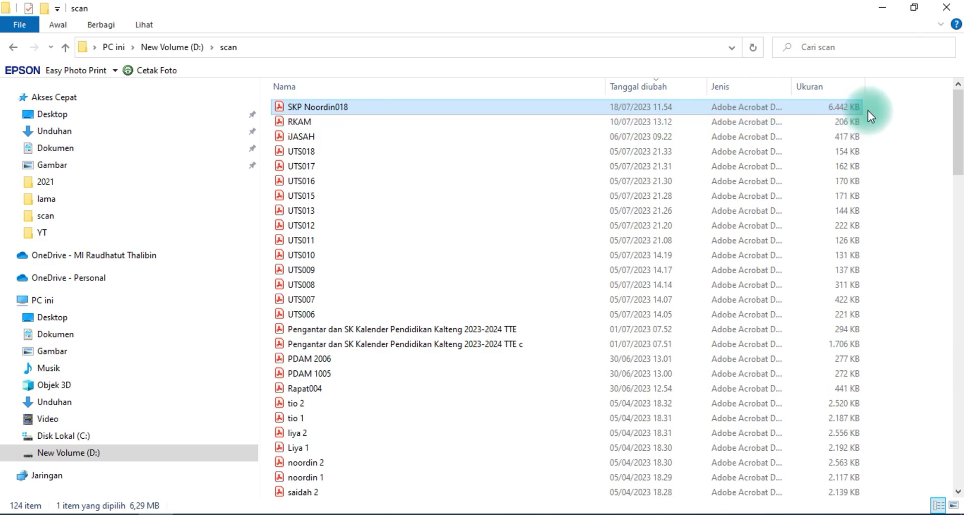
- Switch back to EPSON Scan, scan the document at 150 dpi, save it to file, and close the scanner program
{"action": "left_click", "coordinate": [315, 499]}
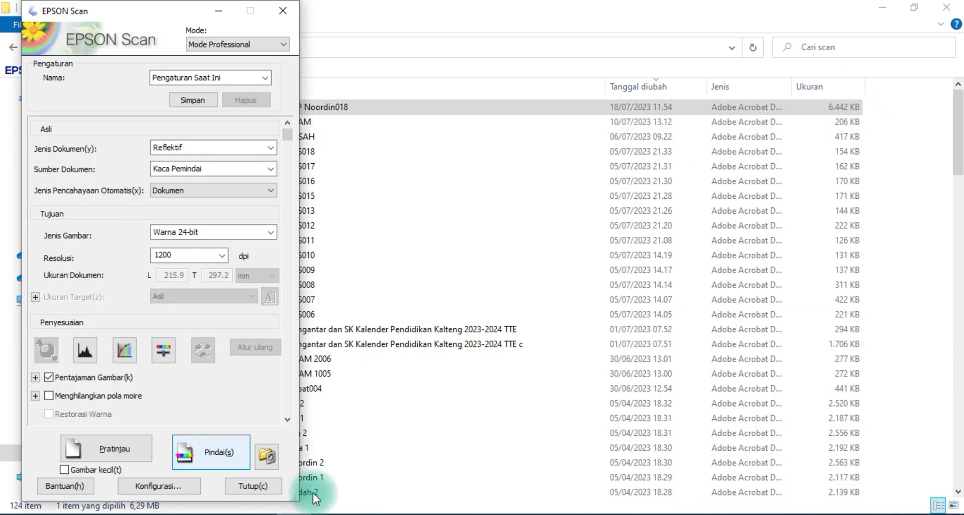
{"action": "left_click", "coordinate": [223, 255]}
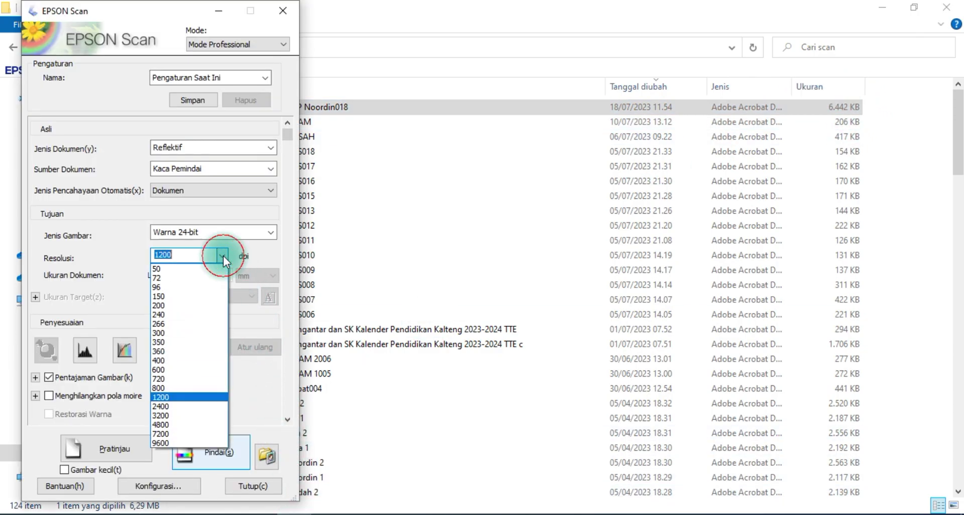
{"action": "left_click", "coordinate": [214, 297]}
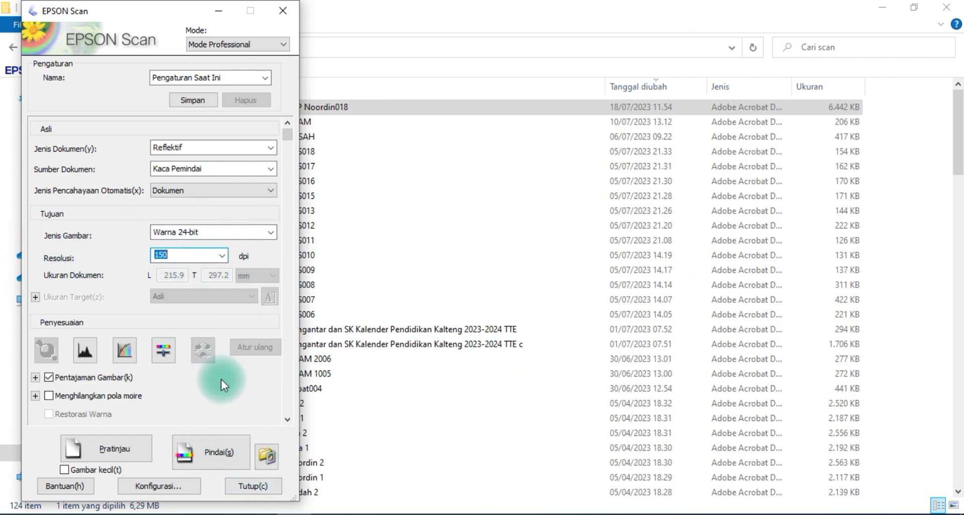
{"action": "left_click", "coordinate": [223, 456]}
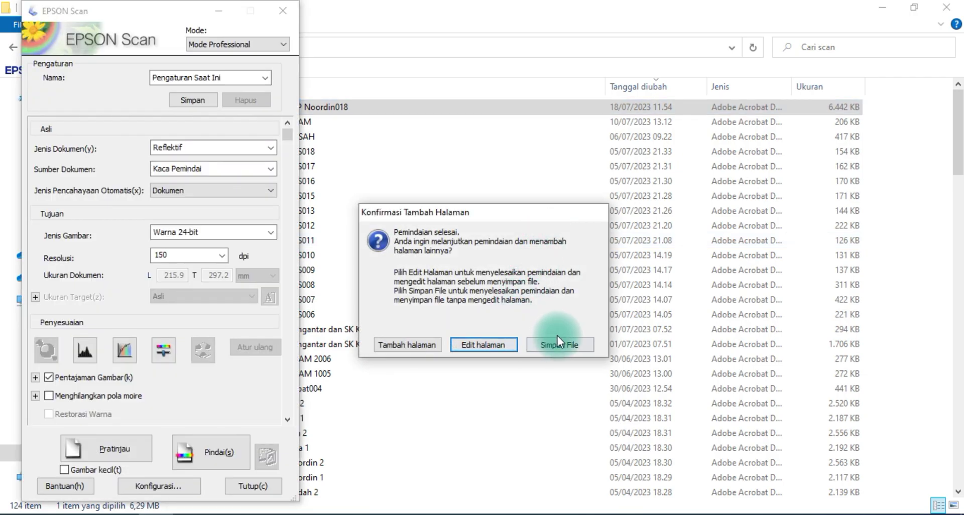
{"action": "left_click", "coordinate": [562, 343]}
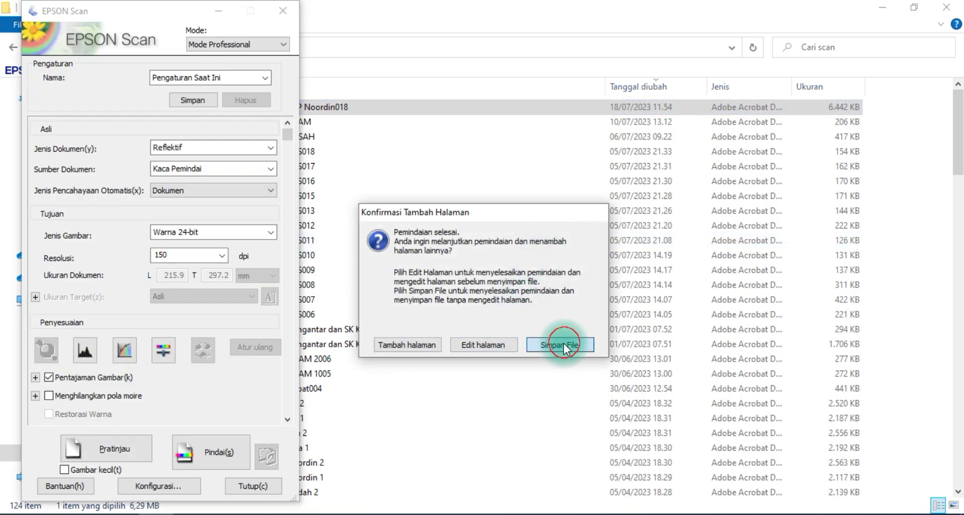
{"action": "left_click", "coordinate": [284, 14]}
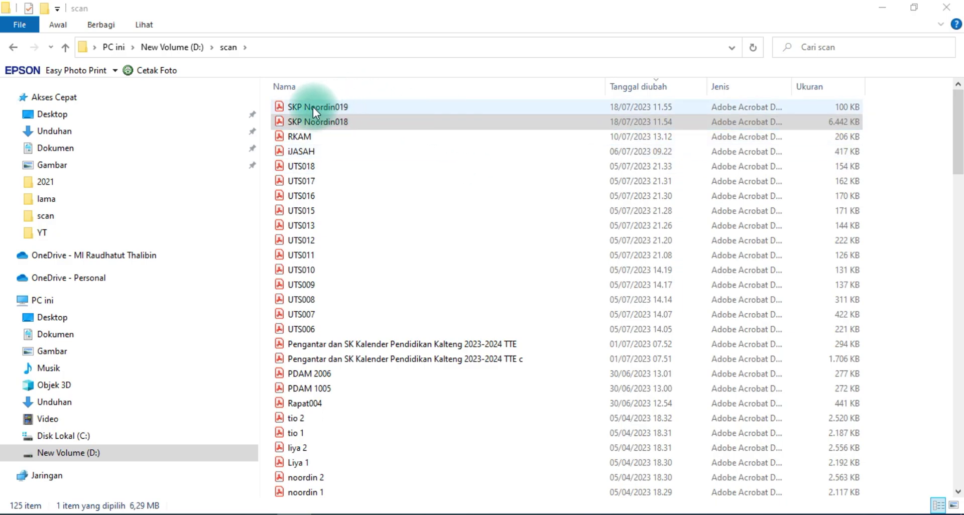
- Compare the file sizes of the two newest scans and review the 150 dpi PDF's page, closing the PDF and the scan folder
{"action": "left_click", "coordinate": [829, 121]}
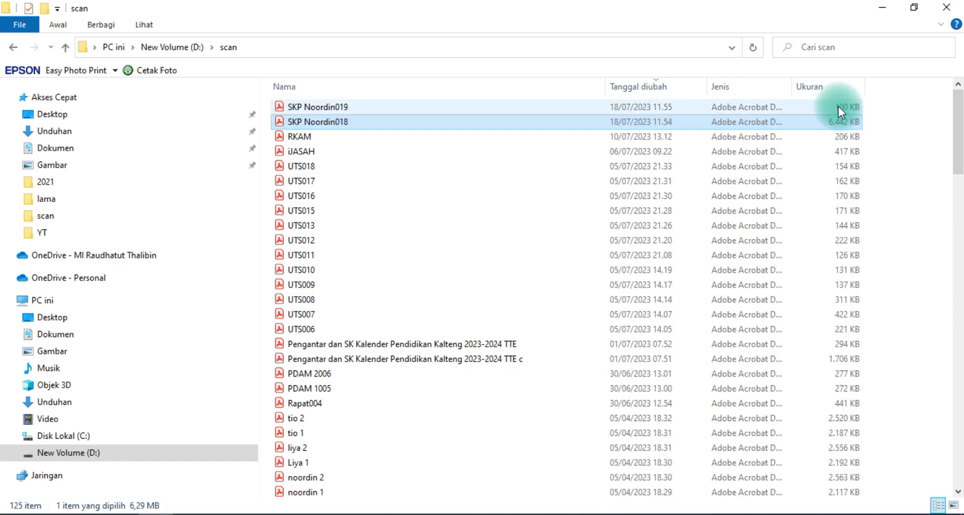
{"action": "left_click", "coordinate": [528, 106]}
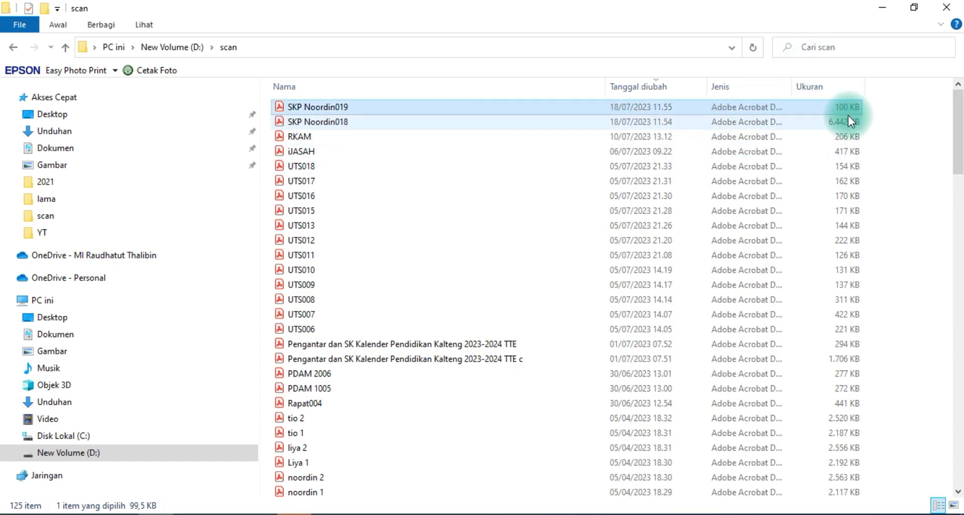
{"action": "double_click", "coordinate": [380, 112]}
{"action": "scroll", "coordinate": [667, 272], "scroll_direction": "down", "scroll_amount": 3}
{"action": "scroll", "coordinate": [667, 272], "scroll_direction": "down", "scroll_amount": 5}
{"action": "scroll", "coordinate": [728, 279], "scroll_direction": "up", "scroll_amount": 8}
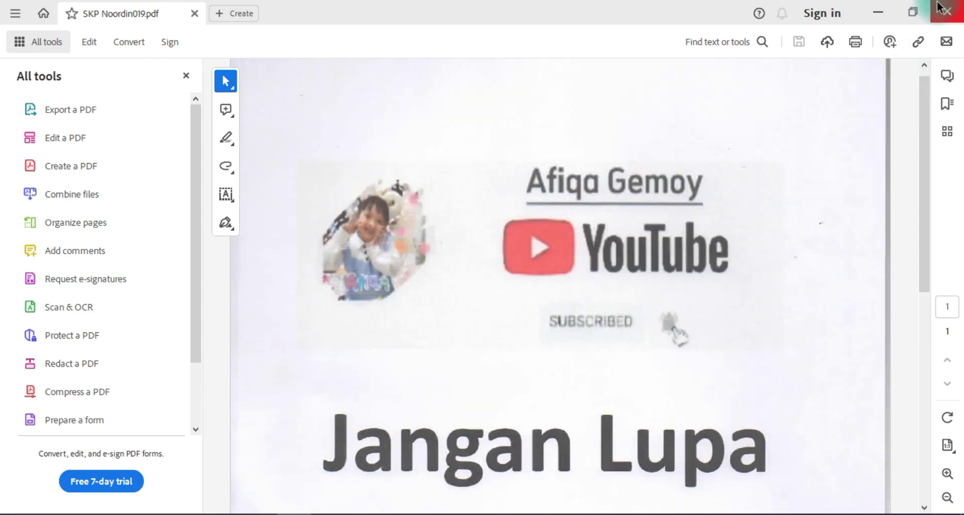
{"action": "left_click", "coordinate": [942, 9]}
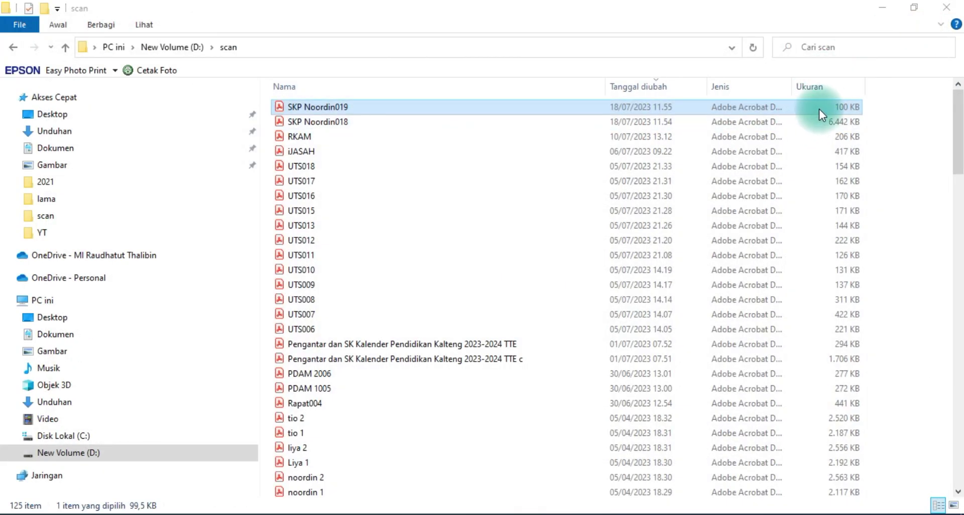
{"action": "left_click", "coordinate": [947, 7]}
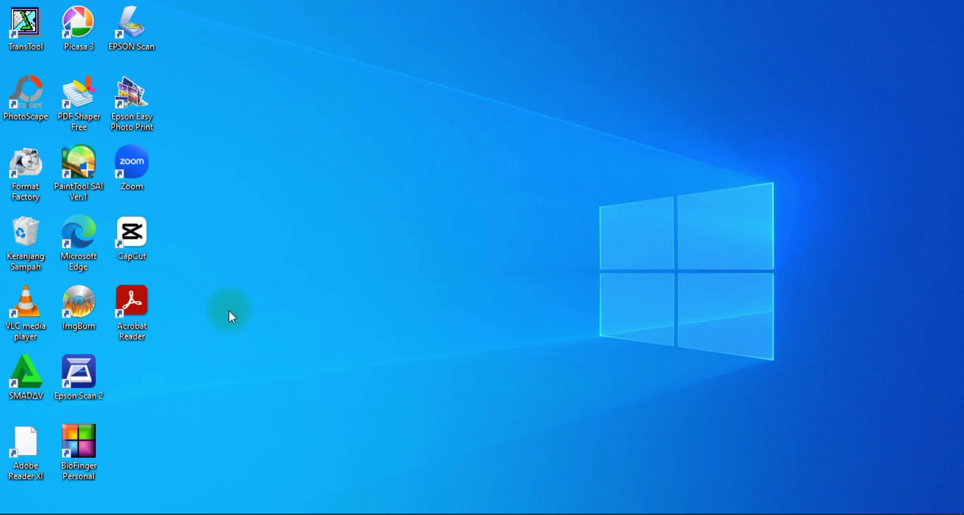
{"action": "right_click", "coordinate": [299, 157]}
{"action": "left_click", "coordinate": [336, 194]}
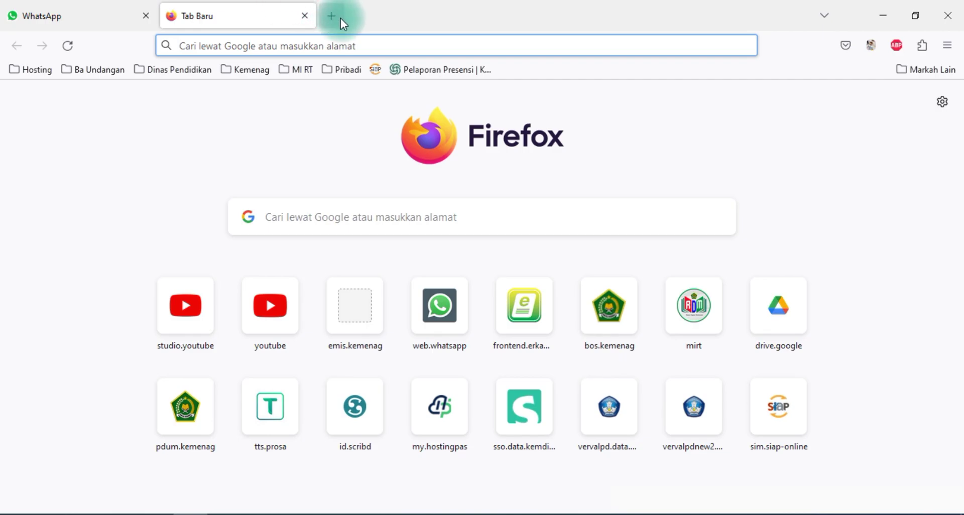
- Switch to Firefox and open the saved PDF bookmark from the Pribadi folder to load the iLovePDF site
{"action": "left_click", "coordinate": [348, 70]}
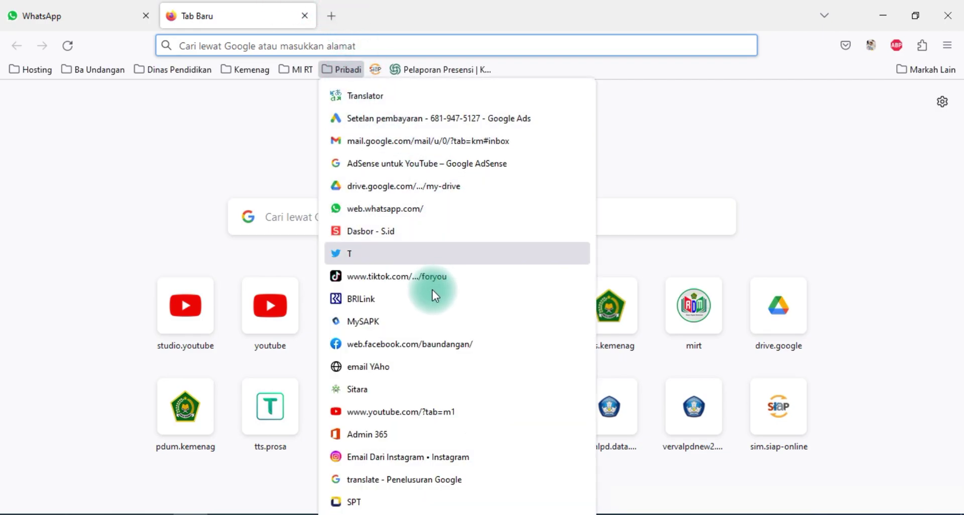
{"action": "scroll", "coordinate": [416, 432], "scroll_direction": "down", "scroll_amount": 6}
{"action": "scroll", "coordinate": [445, 469], "scroll_direction": "up", "scroll_amount": 2}
{"action": "scroll", "coordinate": [445, 468], "scroll_direction": "up", "scroll_amount": 5}
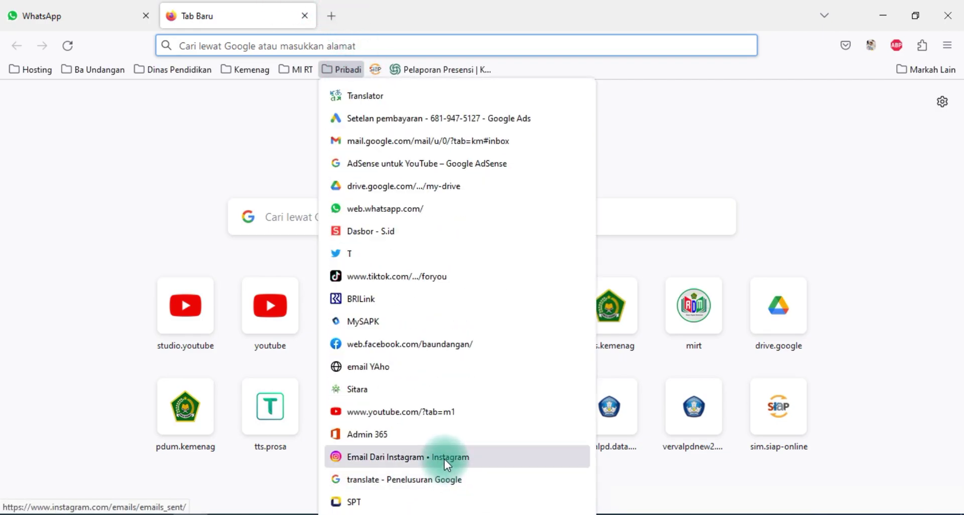
{"action": "left_click", "coordinate": [296, 69]}
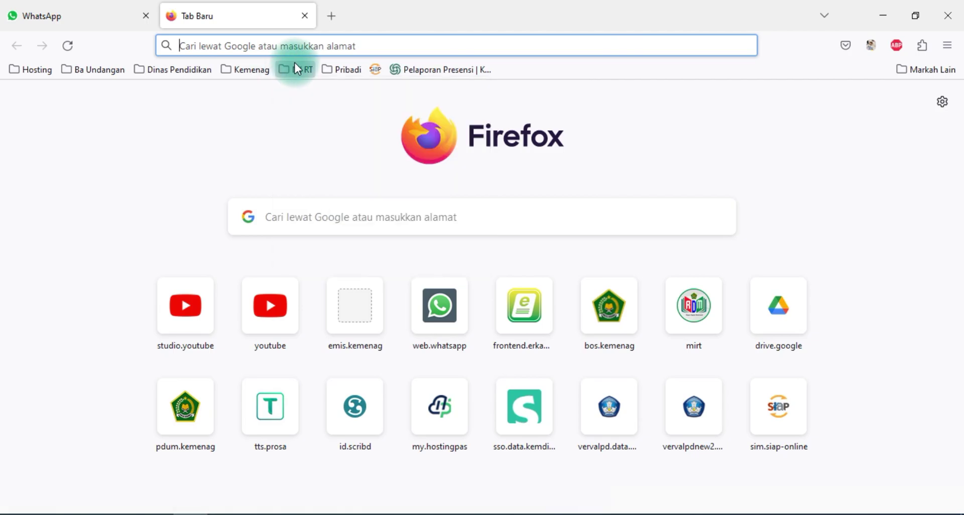
{"action": "left_click", "coordinate": [334, 68]}
{"action": "scroll", "coordinate": [436, 164], "scroll_direction": "down", "scroll_amount": 4}
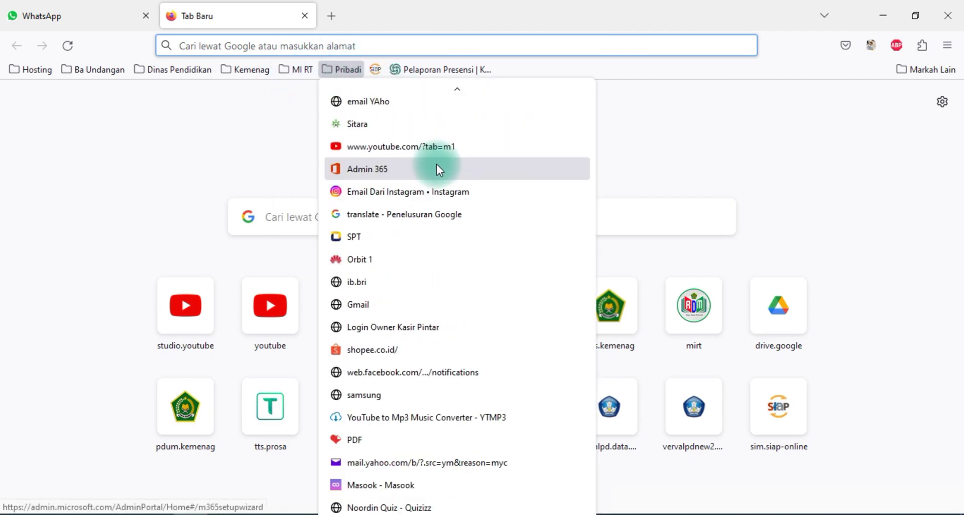
{"action": "scroll", "coordinate": [453, 194], "scroll_direction": "down", "scroll_amount": 2}
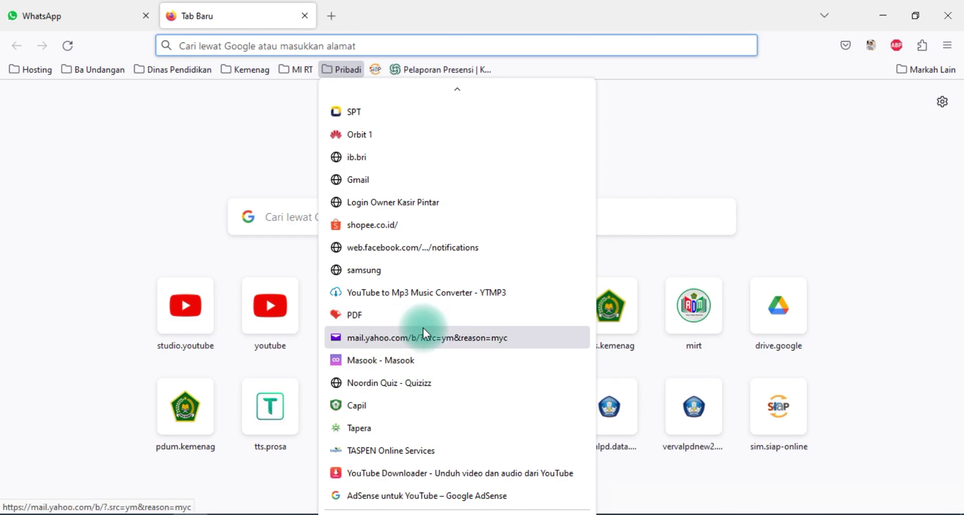
{"action": "left_click", "coordinate": [439, 315]}
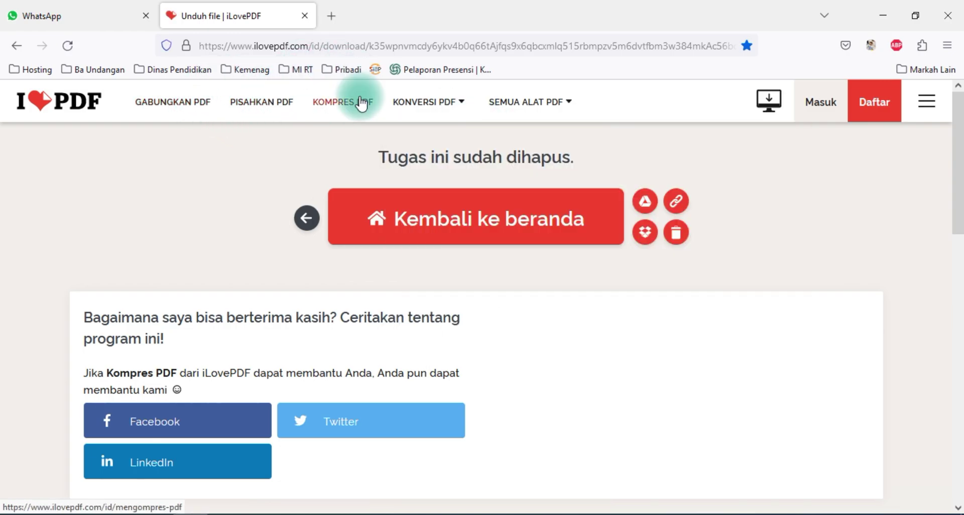
- Open the Kompres PDF tool and upload the SKP scan numbered 018 from the scan folder on New Volume (D:)
{"action": "mouse_move", "coordinate": [452, 101]}
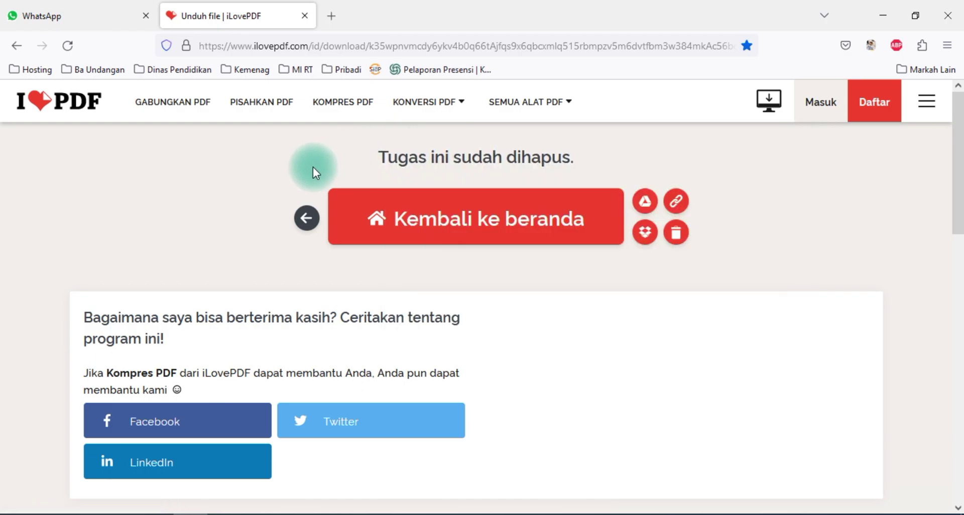
{"action": "left_click", "coordinate": [349, 100]}
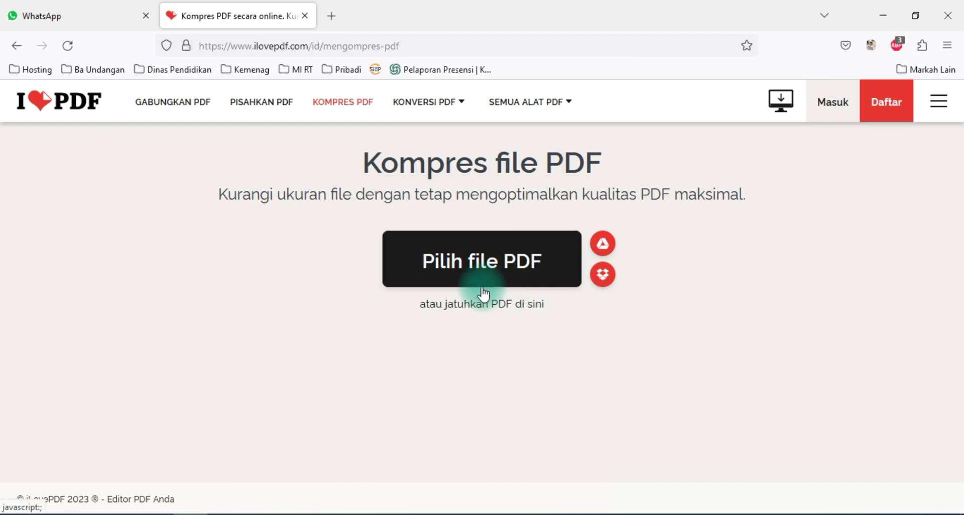
{"action": "left_click", "coordinate": [498, 257]}
{"action": "left_click", "coordinate": [119, 353]}
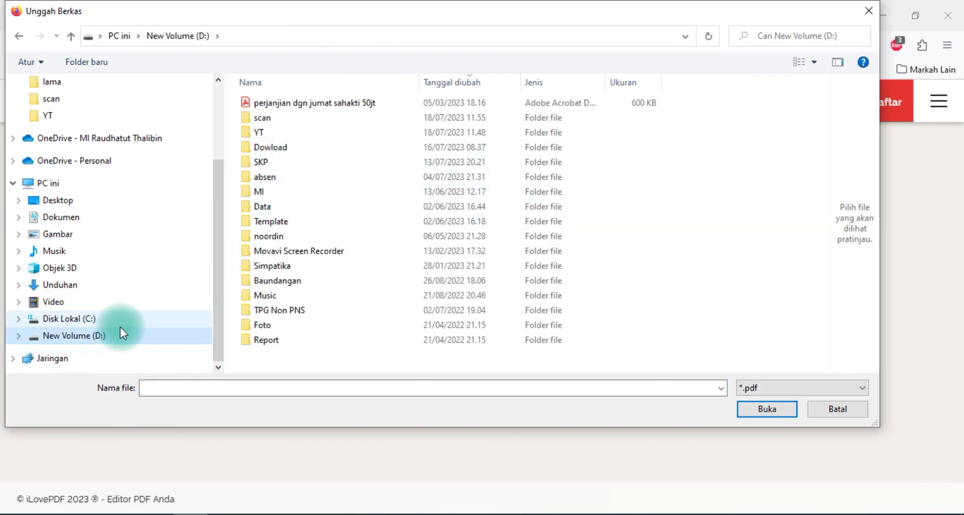
{"action": "double_click", "coordinate": [120, 331]}
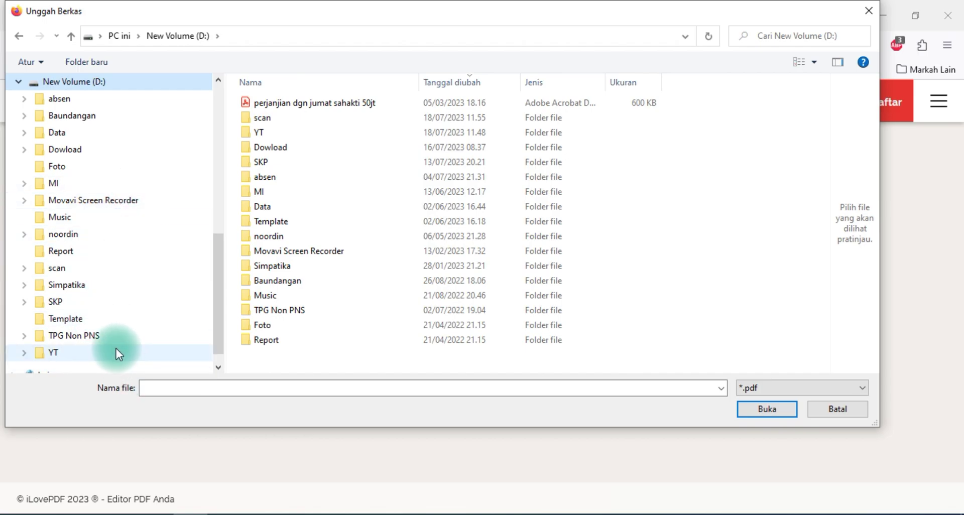
{"action": "left_click", "coordinate": [115, 275]}
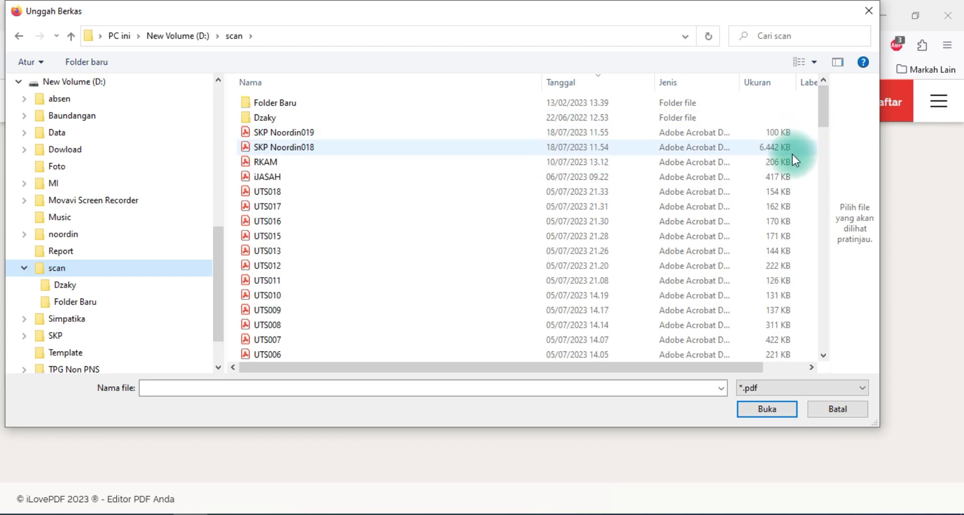
{"action": "left_click", "coordinate": [363, 143]}
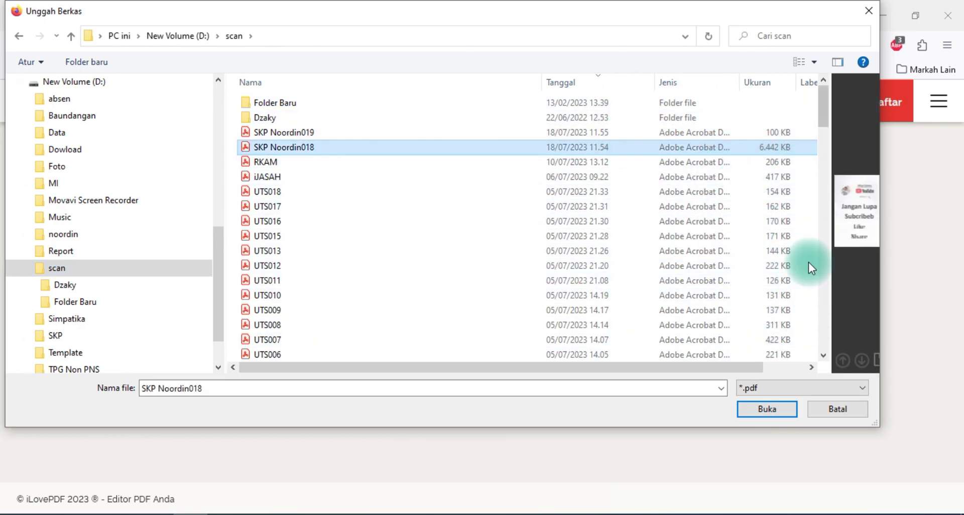
{"action": "left_click", "coordinate": [781, 409]}
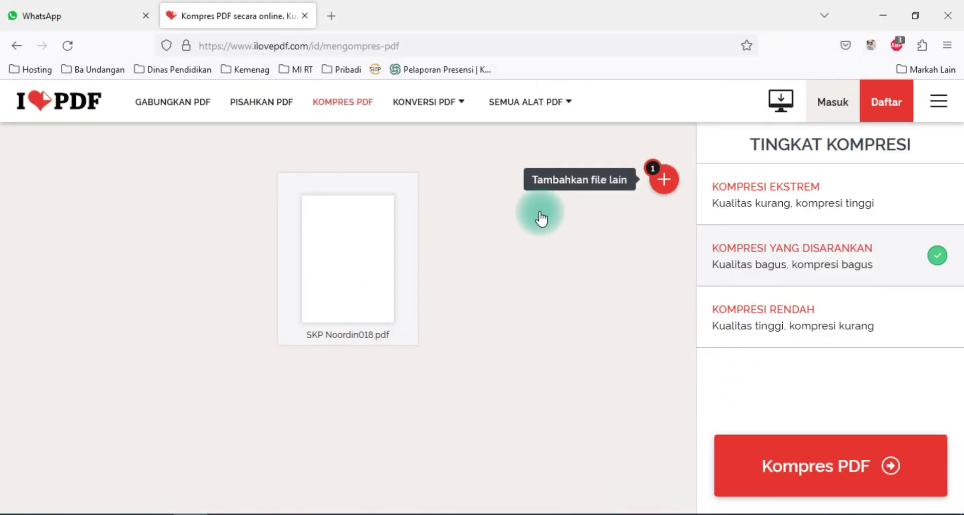
- Compress the uploaded PDF at the recommended level (Kompresi yang disarankan) and show the downloaded file in its folder
{"action": "mouse_move", "coordinate": [318, 269]}
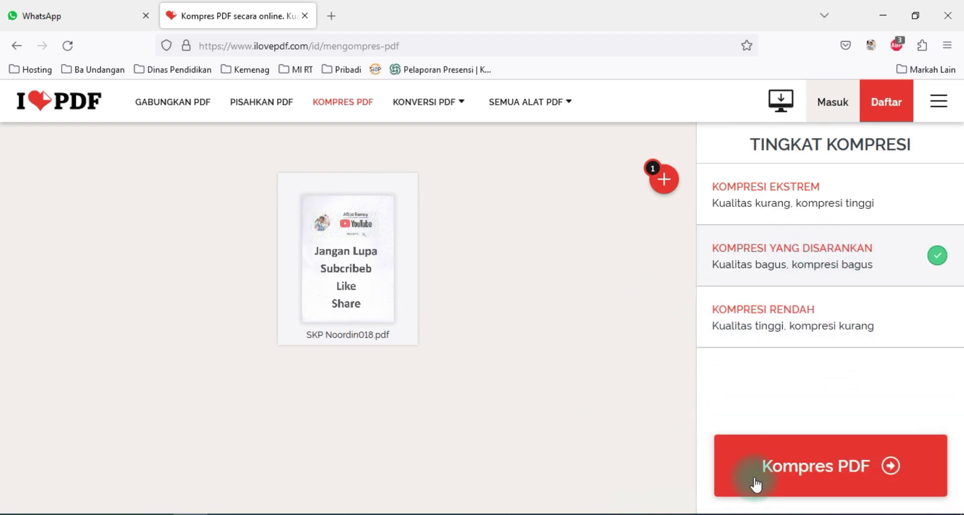
{"action": "left_click", "coordinate": [810, 456]}
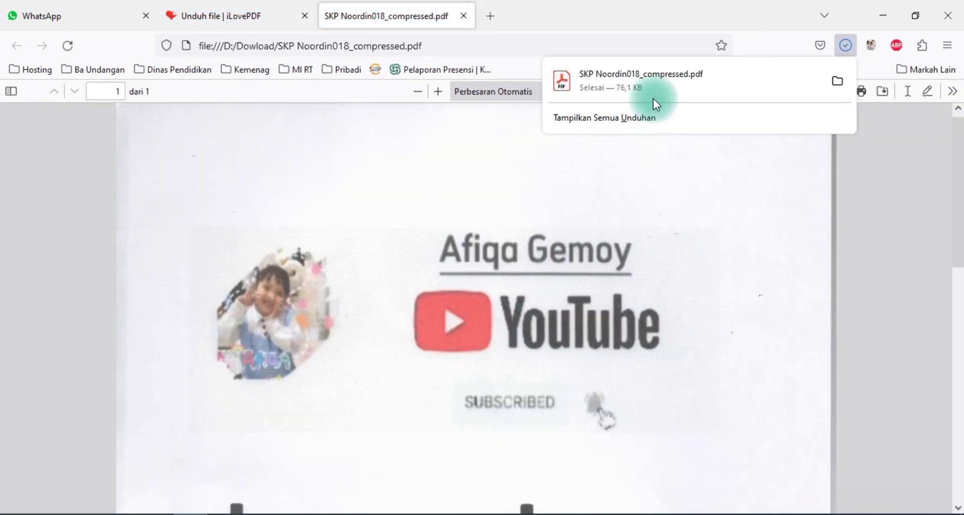
{"action": "left_click", "coordinate": [836, 80]}
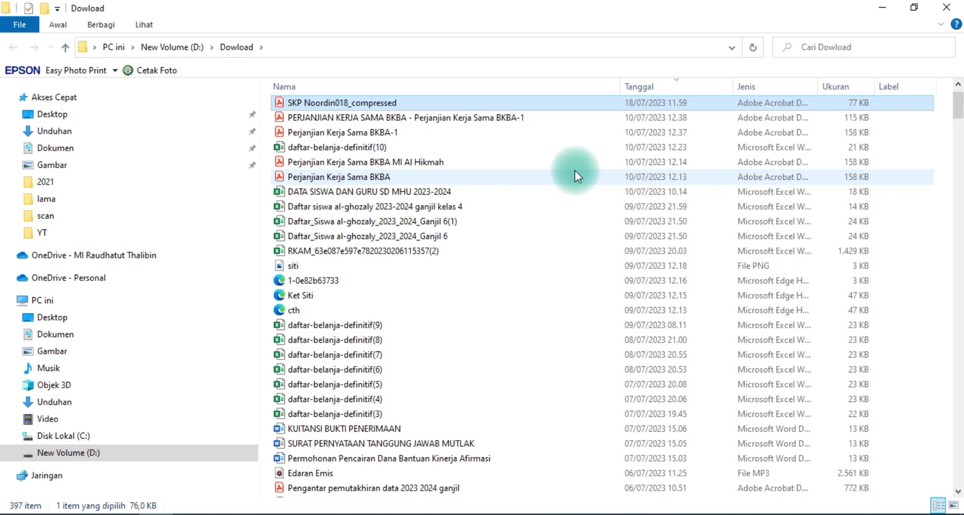
- Move the compressed PDF from the Dowload folder to the scan folder on New Volume (D:) and refresh the file list
{"action": "key", "text": "ctrl+x"}
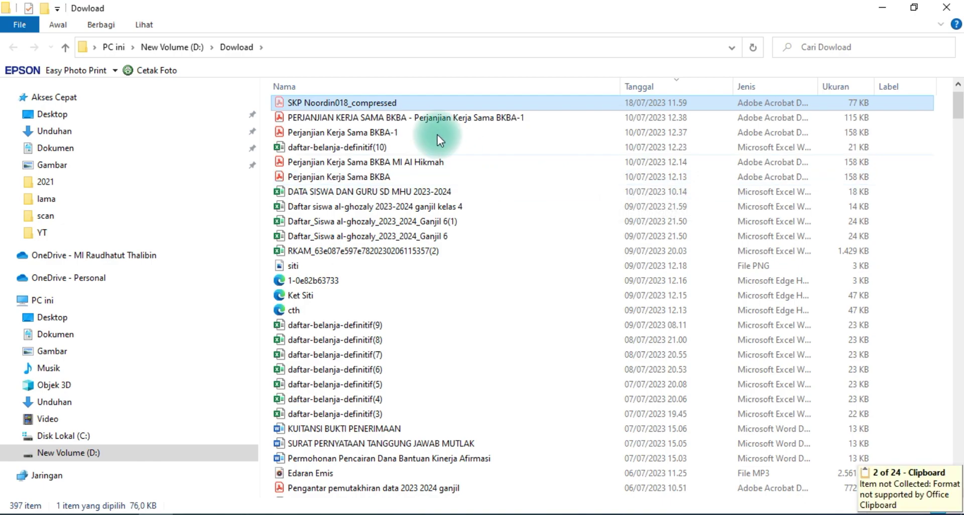
{"action": "left_click", "coordinate": [99, 454]}
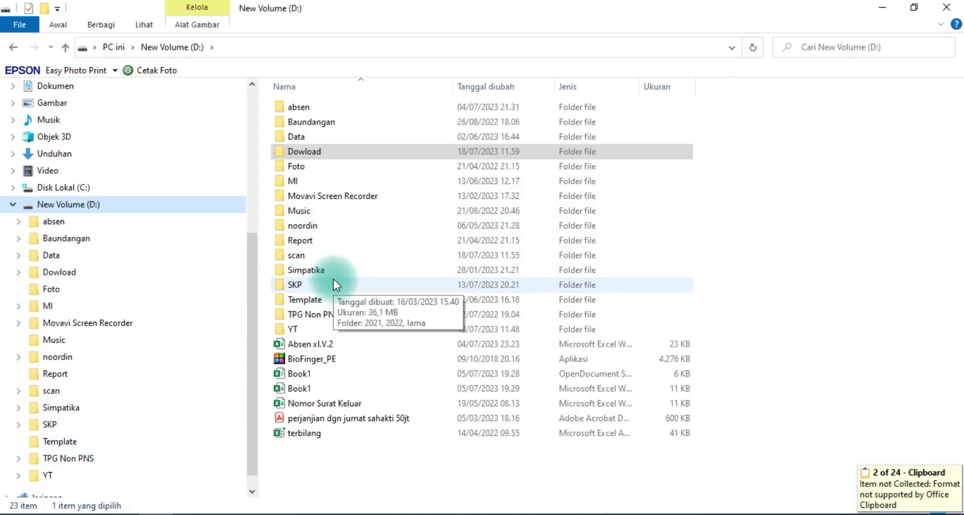
{"action": "double_click", "coordinate": [336, 257]}
{"action": "right_click", "coordinate": [375, 164]}
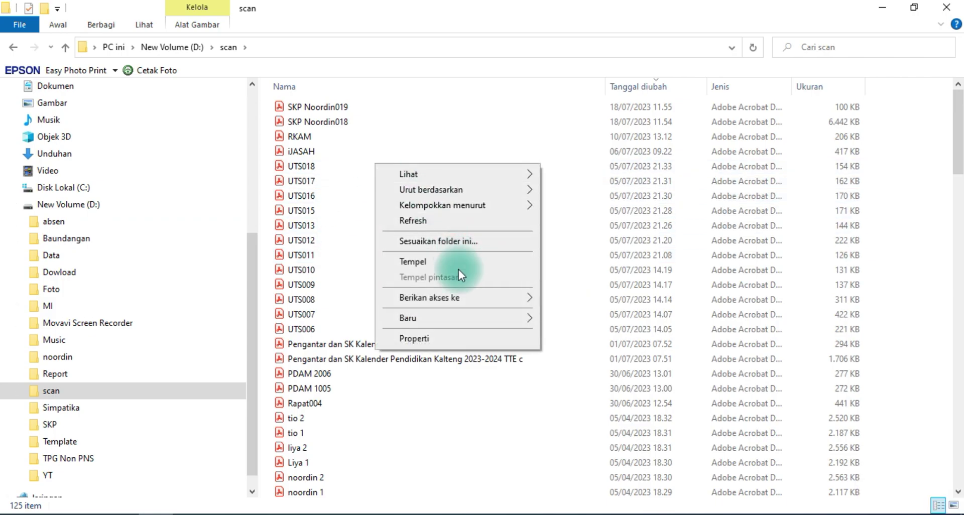
{"action": "left_click", "coordinate": [443, 260]}
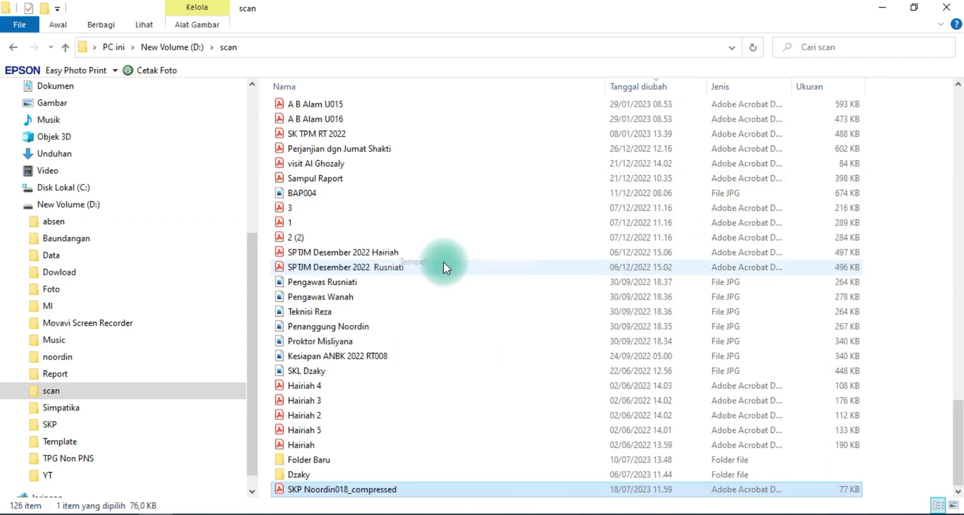
{"action": "right_click", "coordinate": [571, 225]}
{"action": "left_click", "coordinate": [619, 287]}
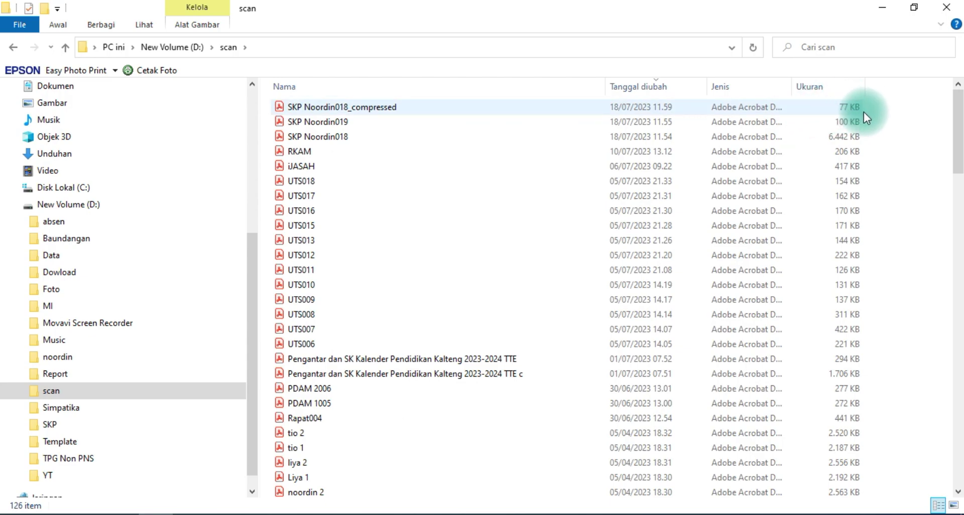
- Open the compressed PDF from the scan folder, review its page quality from top to bottom, and close it
{"action": "double_click", "coordinate": [372, 108]}
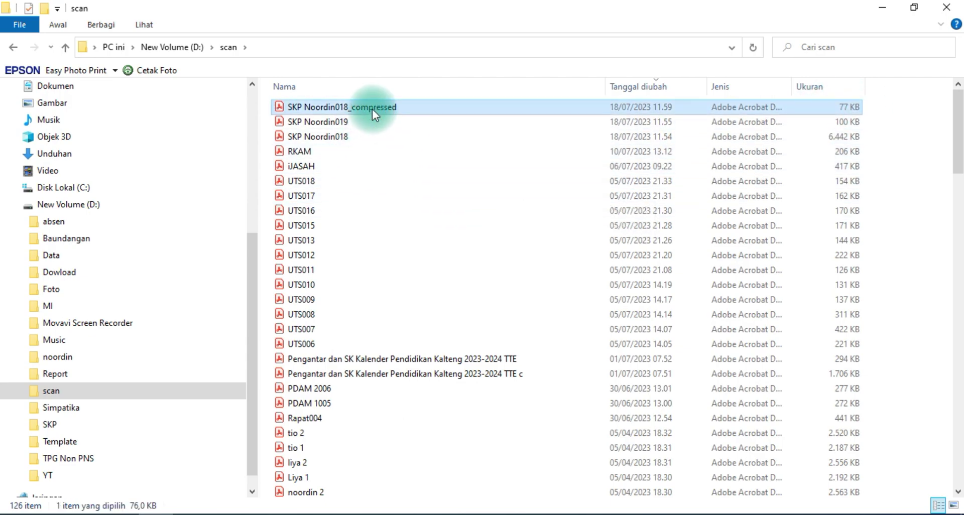
{"action": "scroll", "coordinate": [684, 231], "scroll_direction": "down", "scroll_amount": 10}
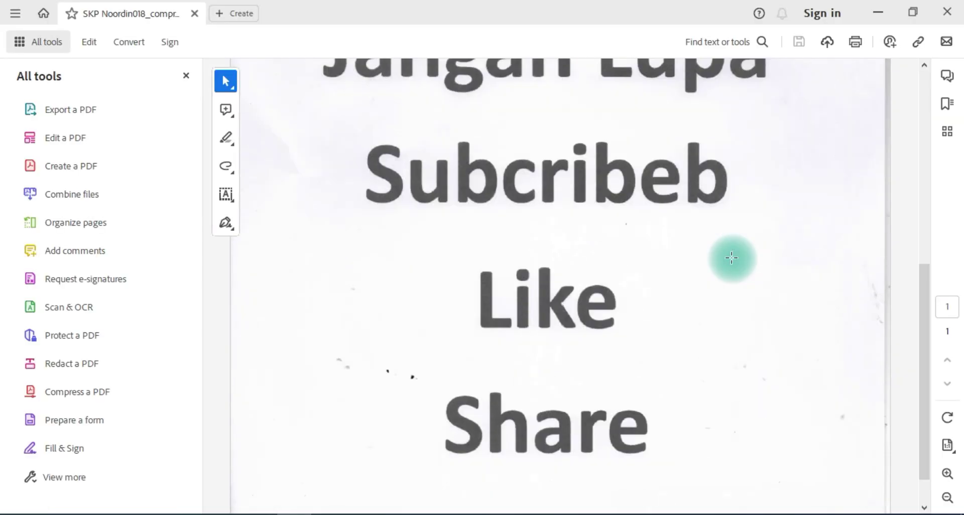
{"action": "scroll", "coordinate": [738, 252], "scroll_direction": "up", "scroll_amount": 9}
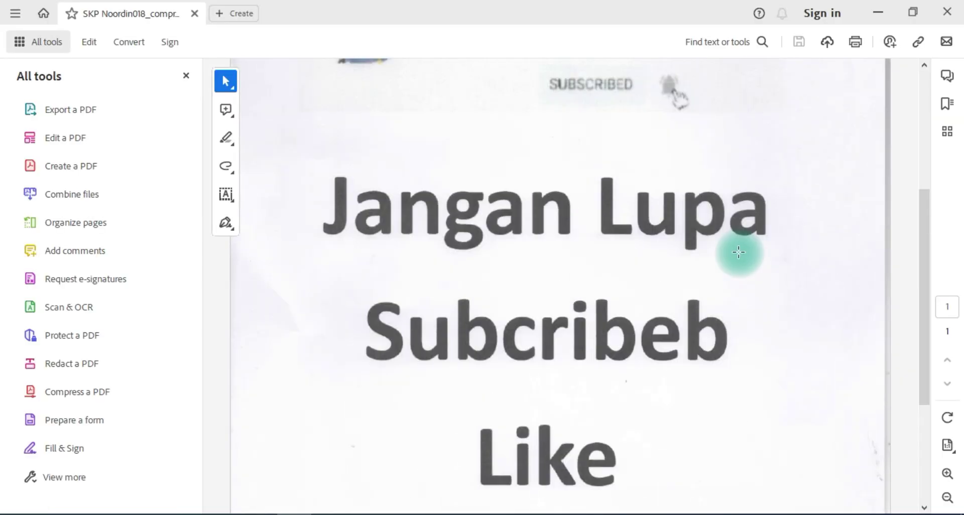
{"action": "scroll", "coordinate": [746, 246], "scroll_direction": "up", "scroll_amount": 1}
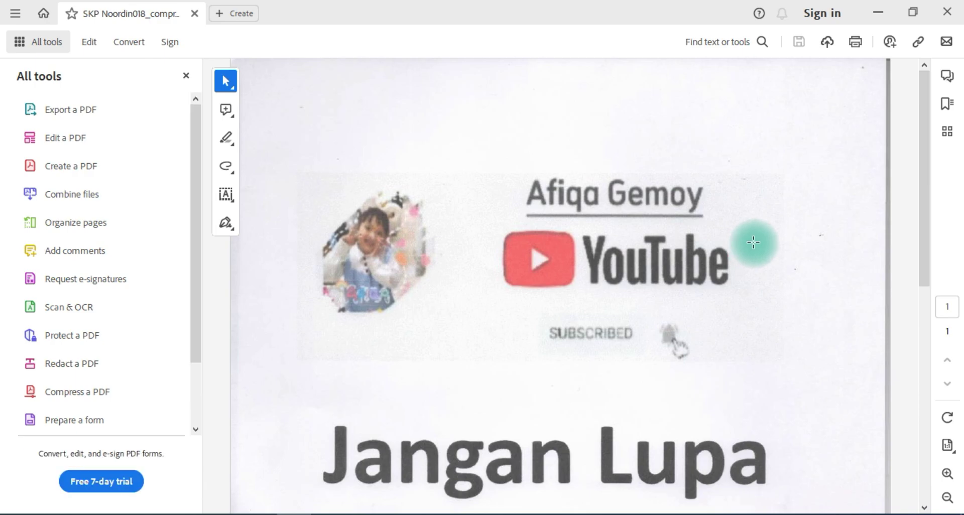
{"action": "scroll", "coordinate": [772, 224], "scroll_direction": "down", "scroll_amount": 5}
{"action": "scroll", "coordinate": [772, 223], "scroll_direction": "up", "scroll_amount": 5}
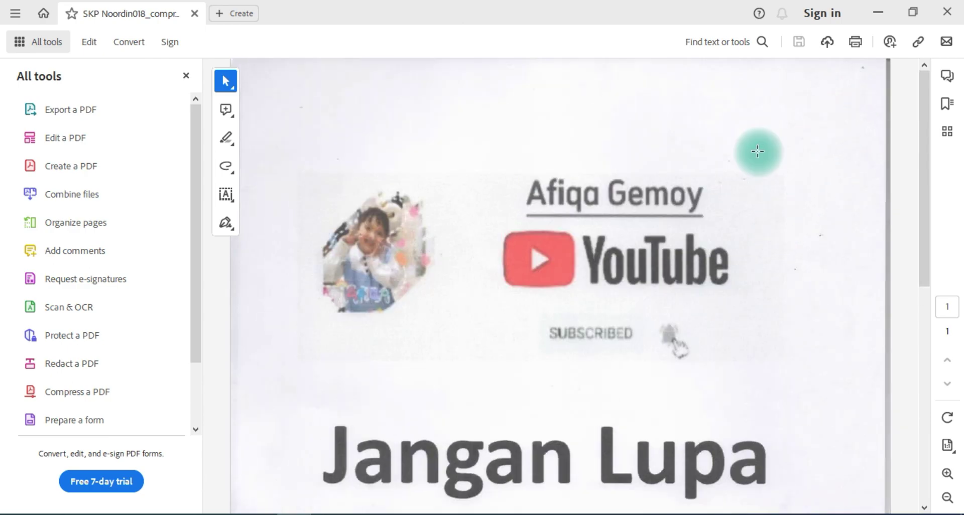
{"action": "scroll", "coordinate": [749, 162], "scroll_direction": "down", "scroll_amount": 2}
{"action": "scroll", "coordinate": [749, 162], "scroll_direction": "up", "scroll_amount": 2}
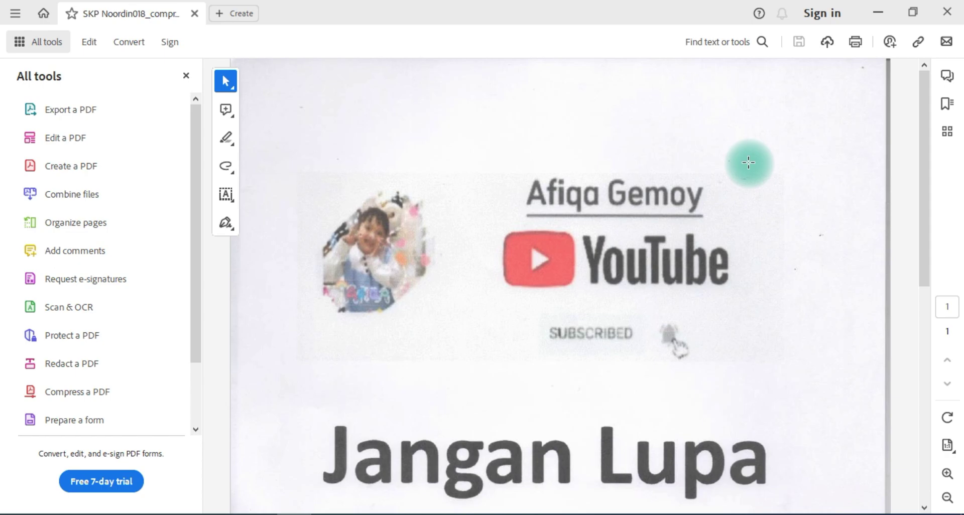
{"action": "scroll", "coordinate": [748, 162], "scroll_direction": "down", "scroll_amount": 2}
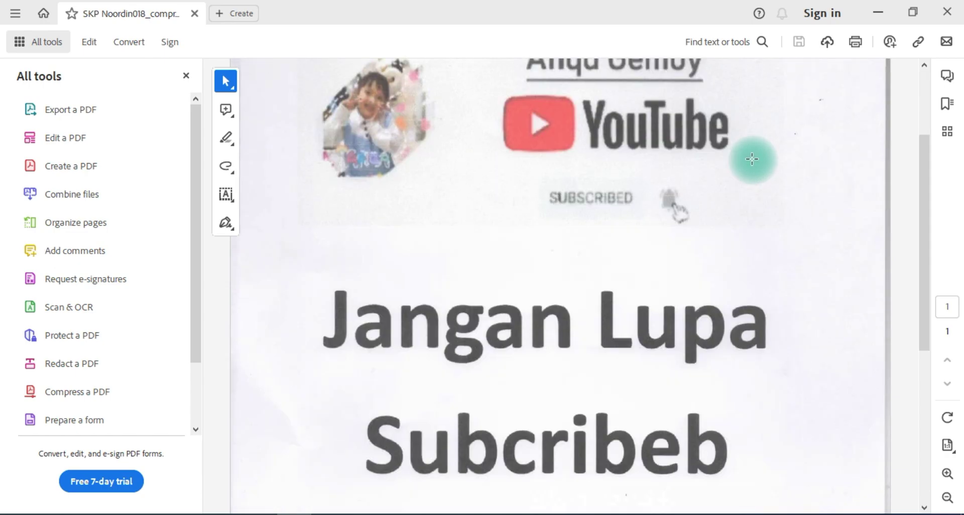
{"action": "left_click", "coordinate": [946, 14]}
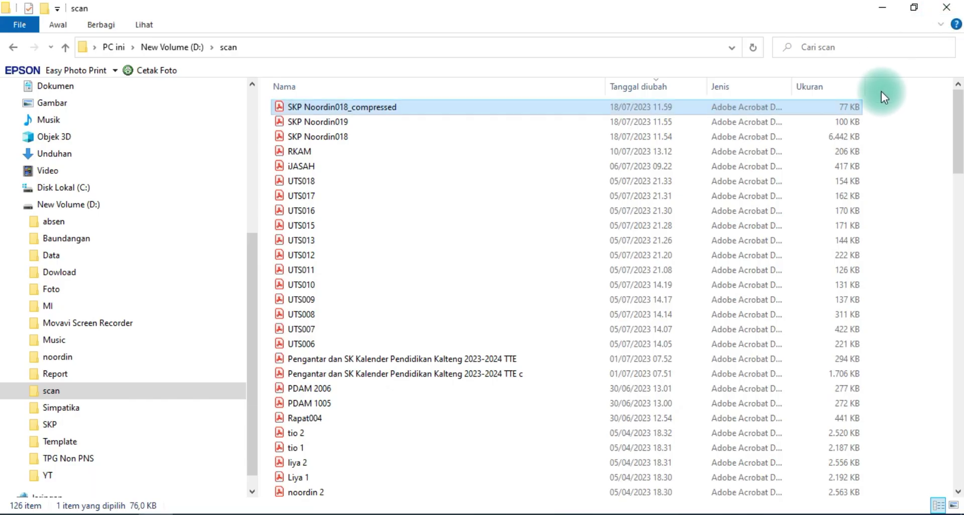